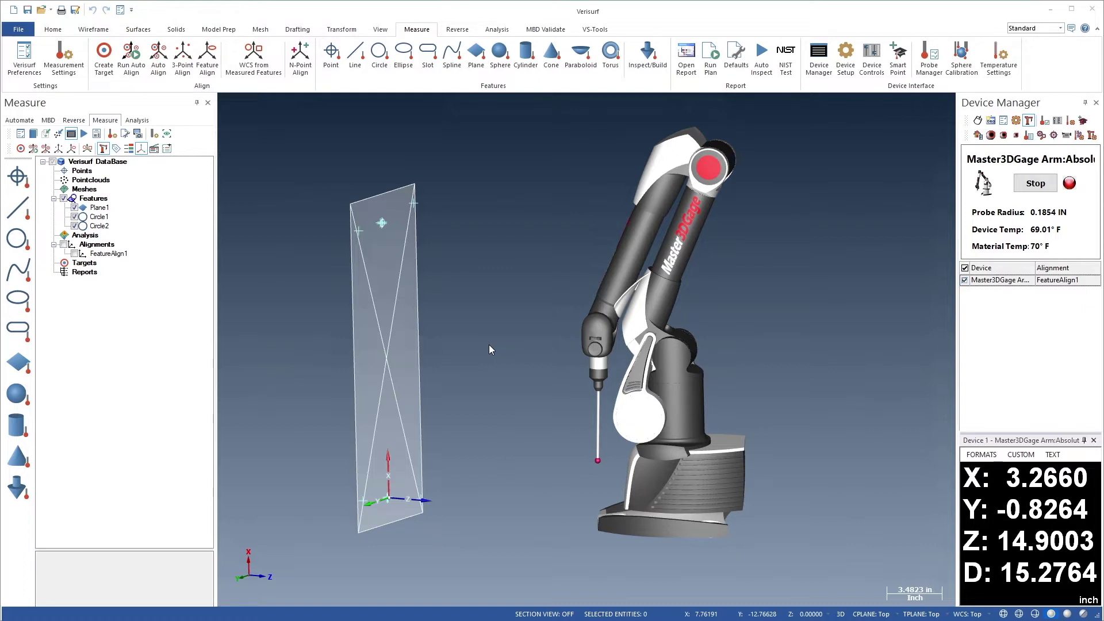
Step: Start point measuring with the Measurement Mode set to Continuous for arm cloud scanning
left_click(331, 52)
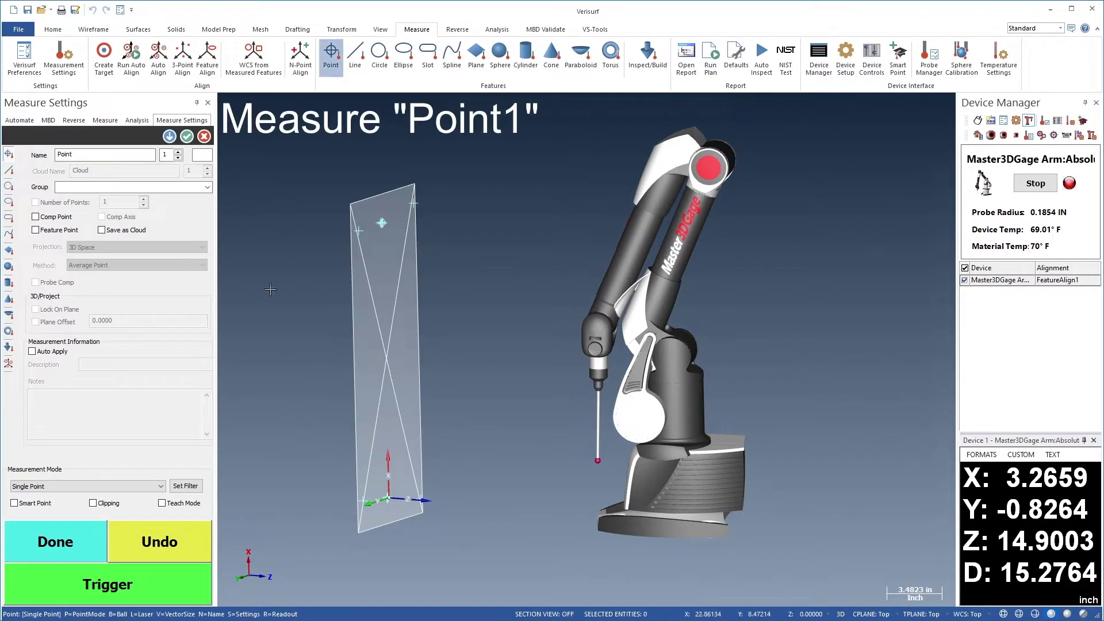
left_click(141, 487)
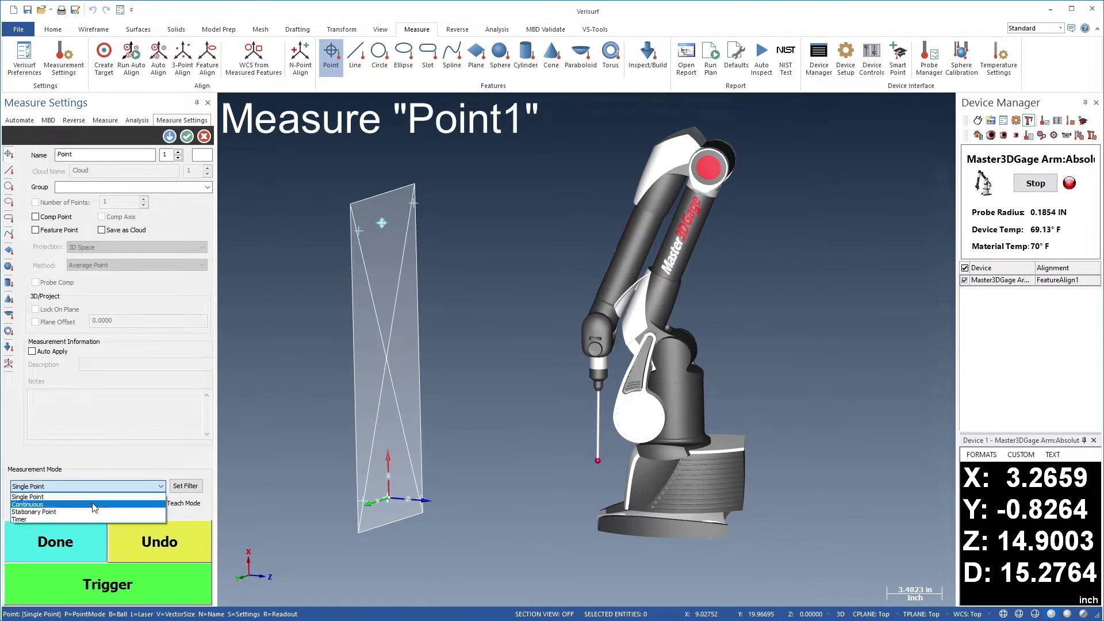
left_click(89, 496)
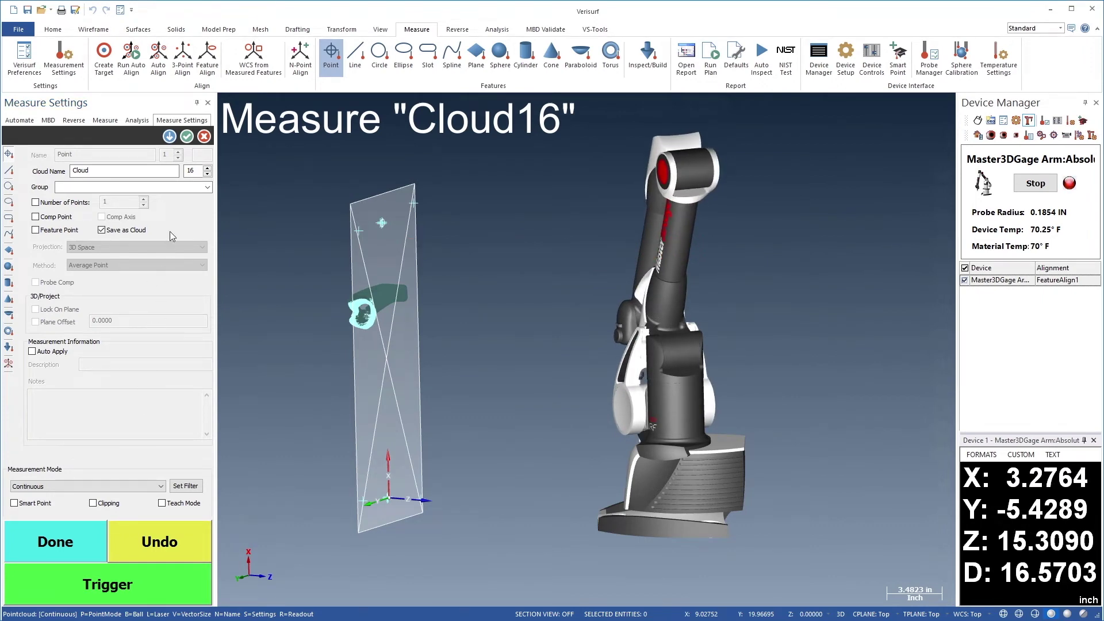
Step: Merge all fifteen scanned clouds into Cloud1_Merged (32,115 points), deleting the original clouds
left_click(187, 136)
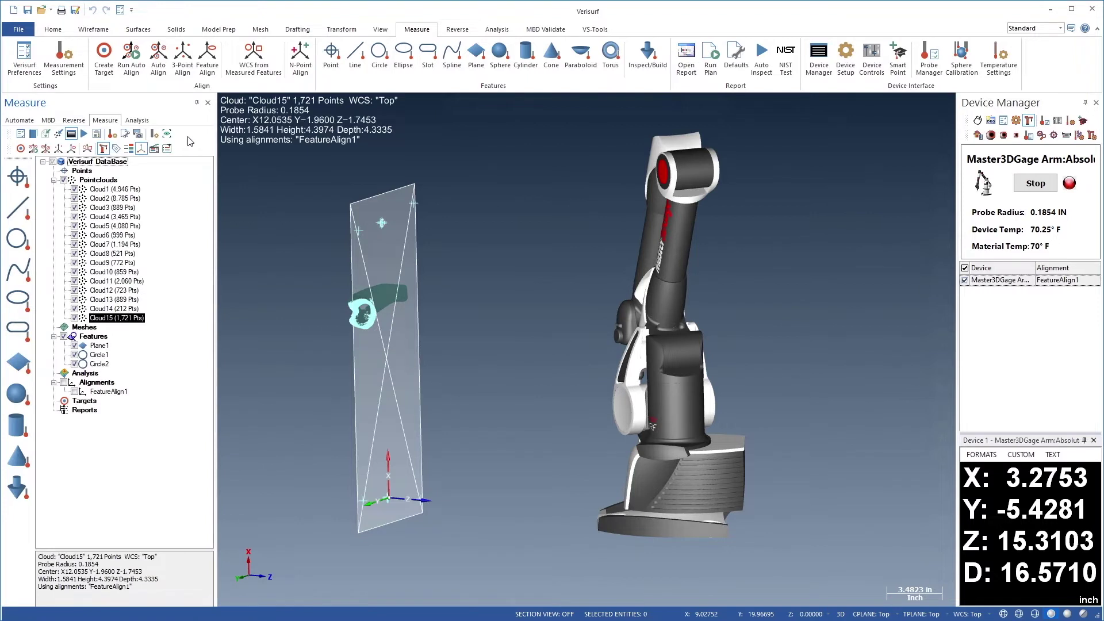
left_click(177, 183)
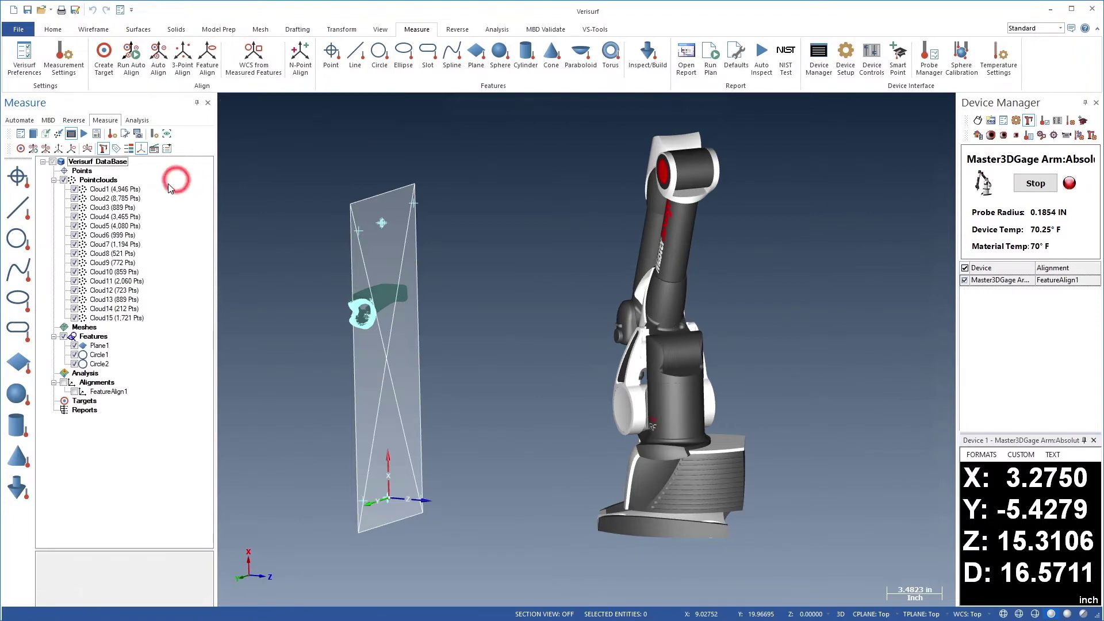
left_click(138, 245, "shift")
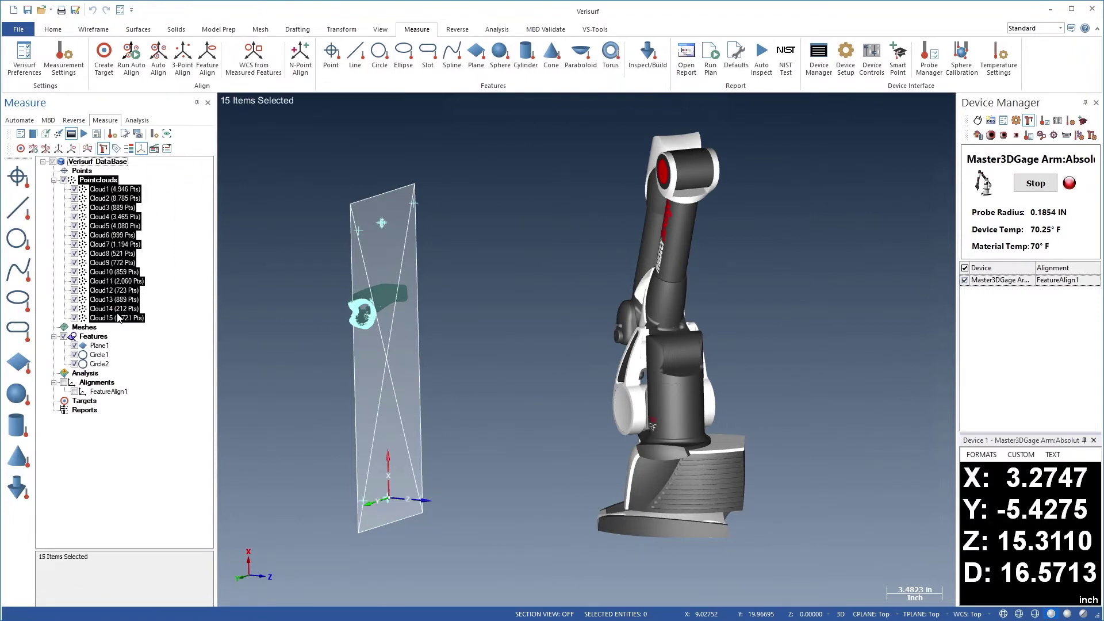
right_click(121, 240)
mouse_move(149, 257)
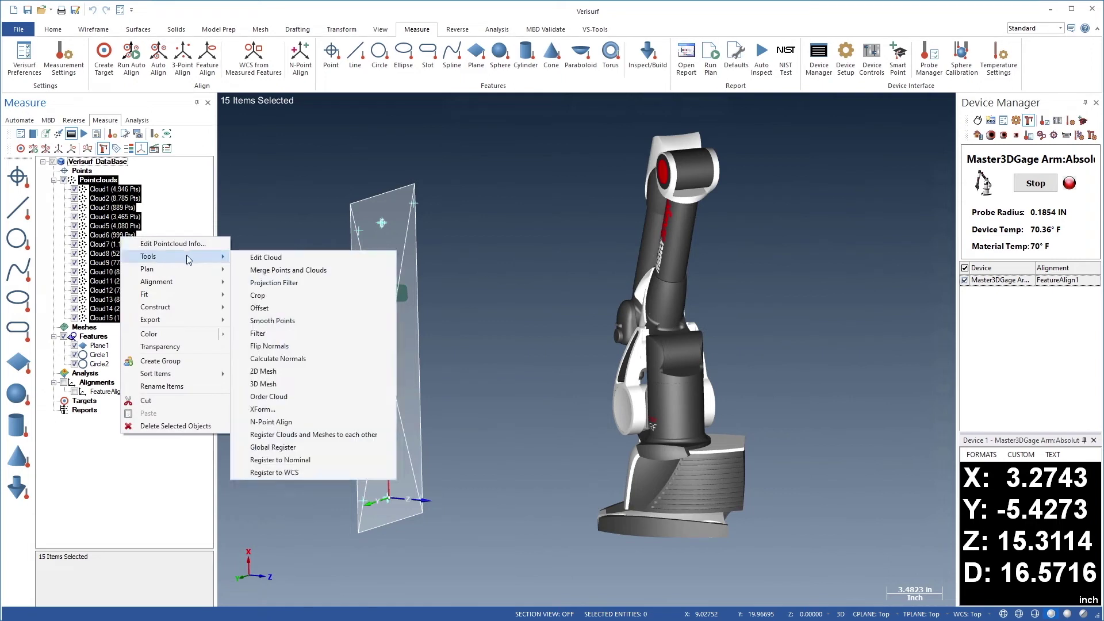
left_click(267, 272)
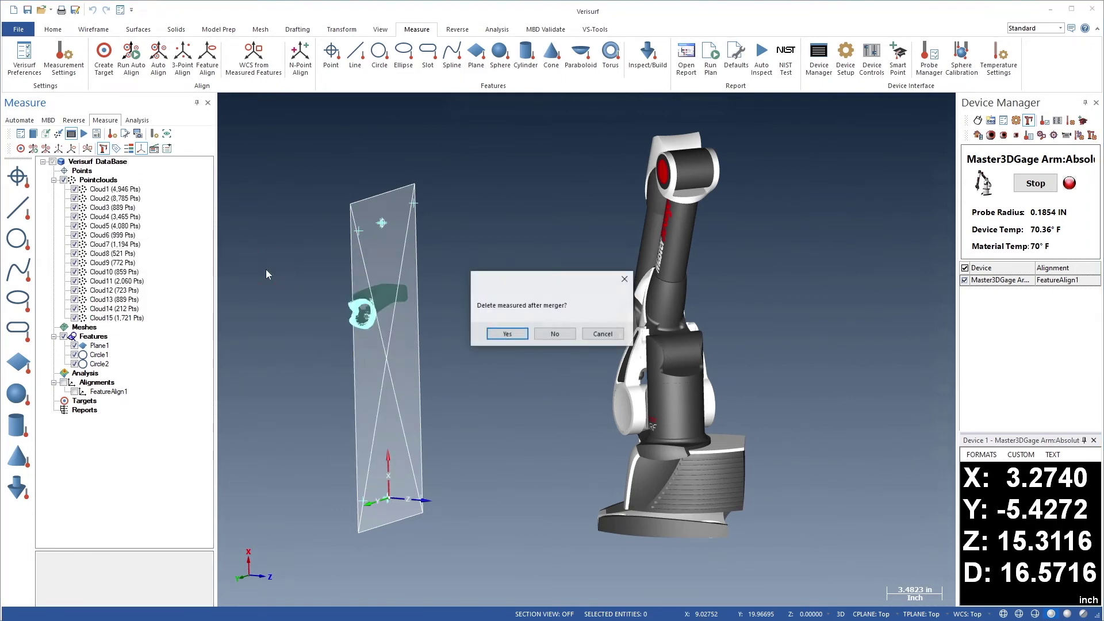
left_click(513, 334)
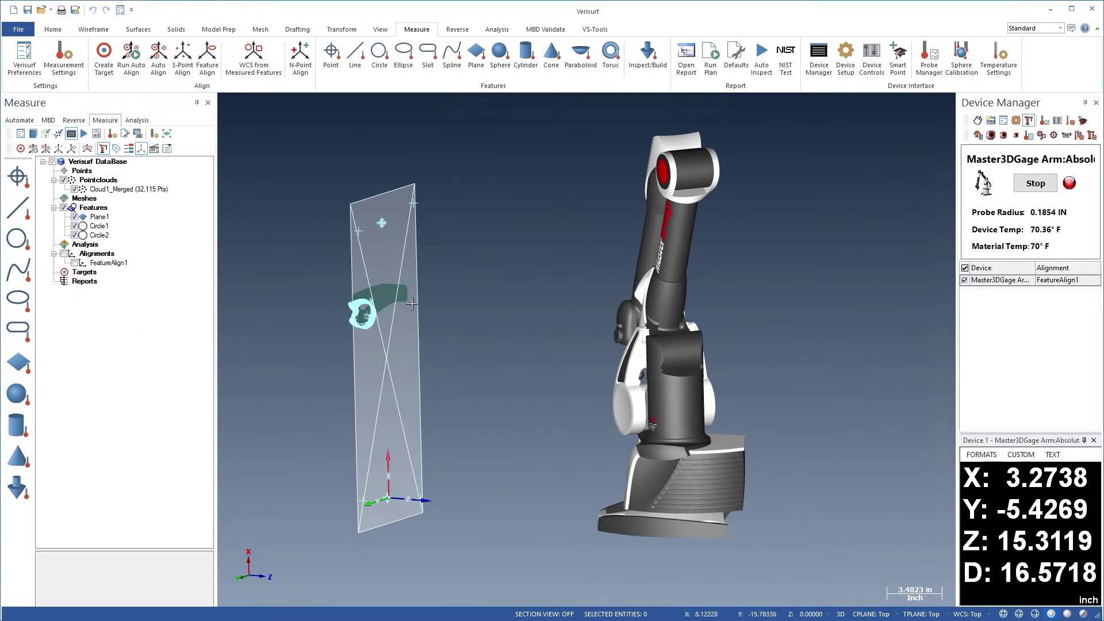
Step: Hide the plane, circle features and arm model, and fit an isometric view of the cloud
left_click(64, 209)
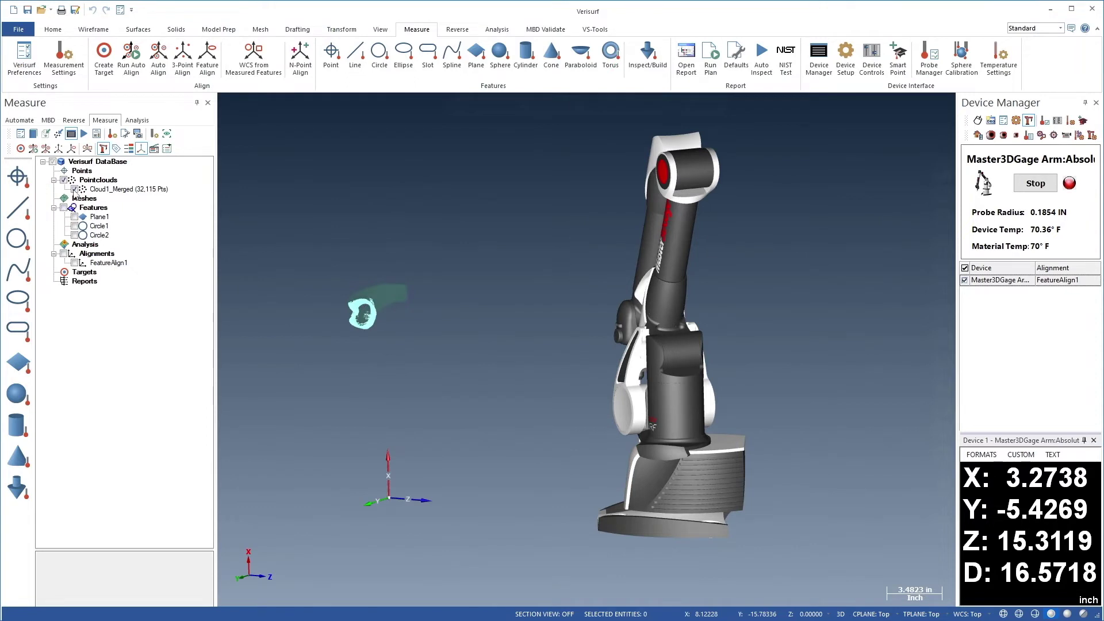
left_click(102, 151)
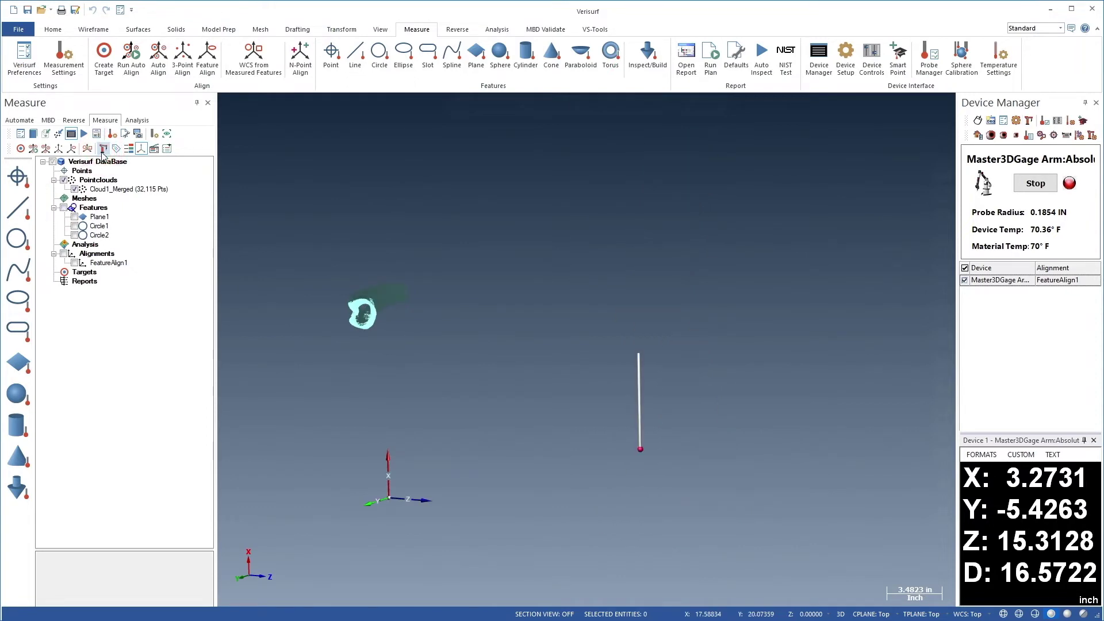
key("alt+7")
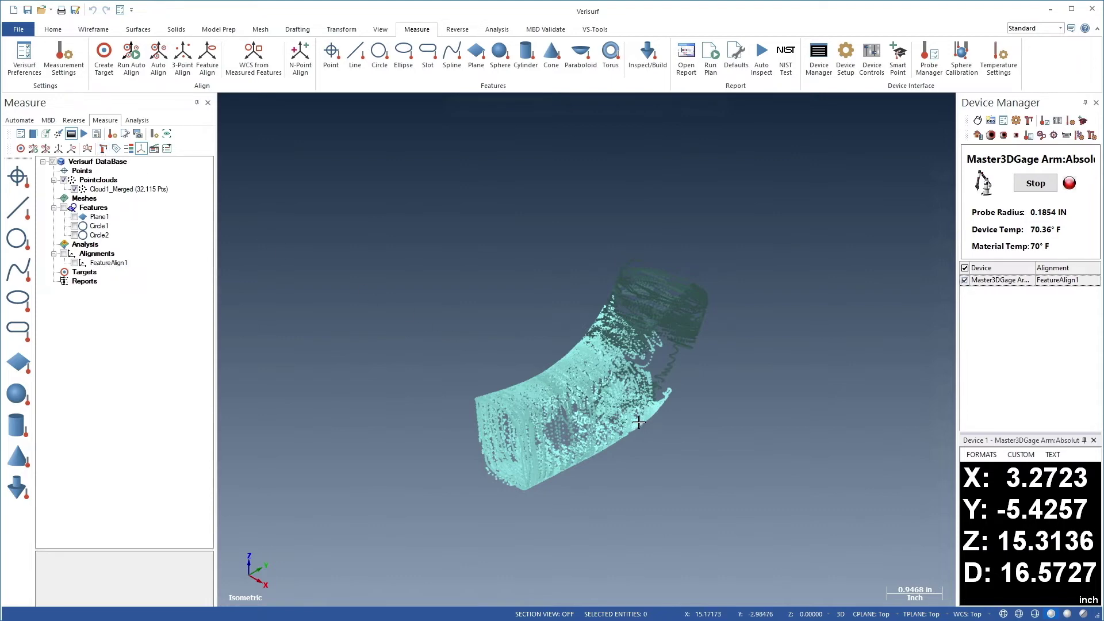
Step: Orbit the merged cloud to inspect the port's open end, then restart point measuring
mouse_move(638, 423)
middle_mouse_down()
mouse_move(433, 390)
mouse_move(463, 384)
middle_mouse_up()
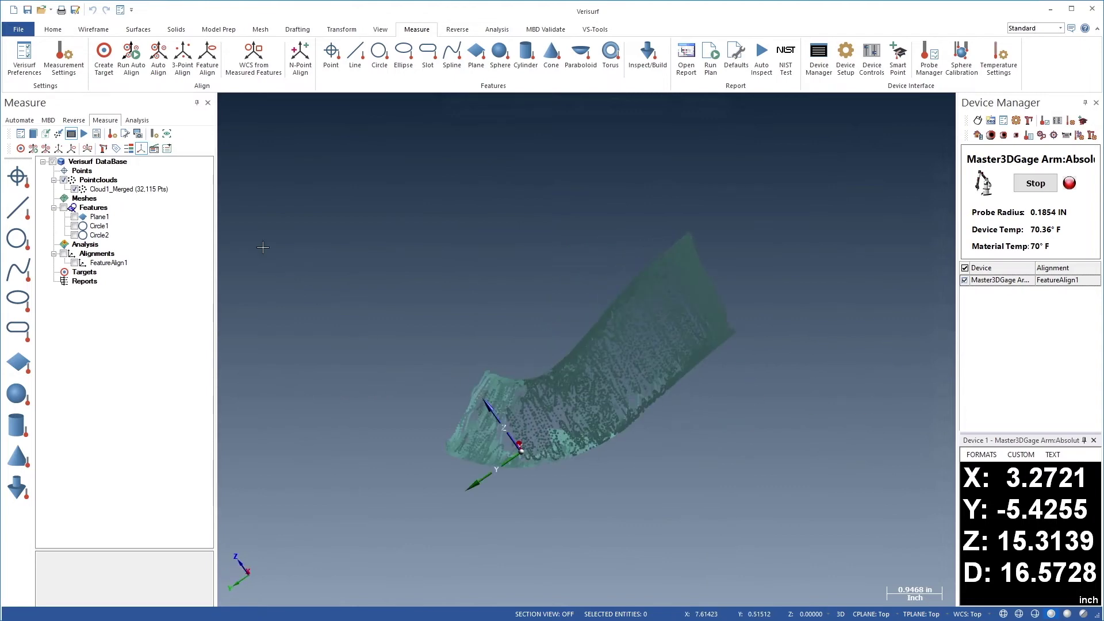
mouse_move(550, 423)
middle_mouse_down()
mouse_move(509, 398)
mouse_move(696, 428)
mouse_move(700, 391)
mouse_move(417, 431)
mouse_move(573, 402)
mouse_move(482, 396)
mouse_move(539, 319)
mouse_move(780, 406)
mouse_move(602, 363)
mouse_move(737, 377)
middle_mouse_up()
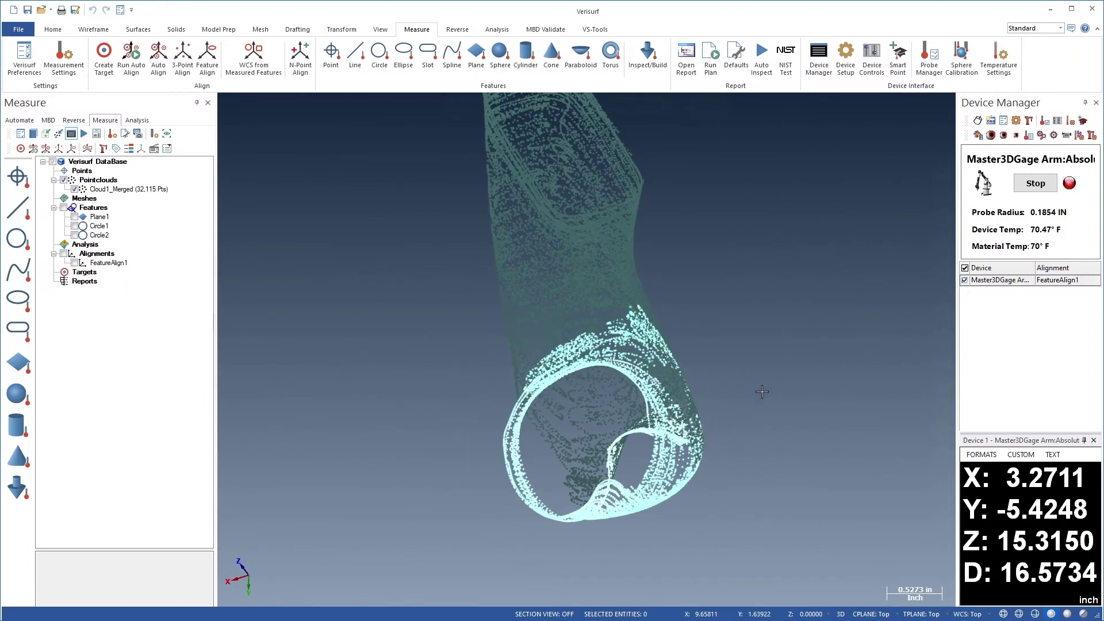
mouse_move(762, 392)
middle_mouse_down()
mouse_move(698, 334)
mouse_move(739, 419)
middle_mouse_up()
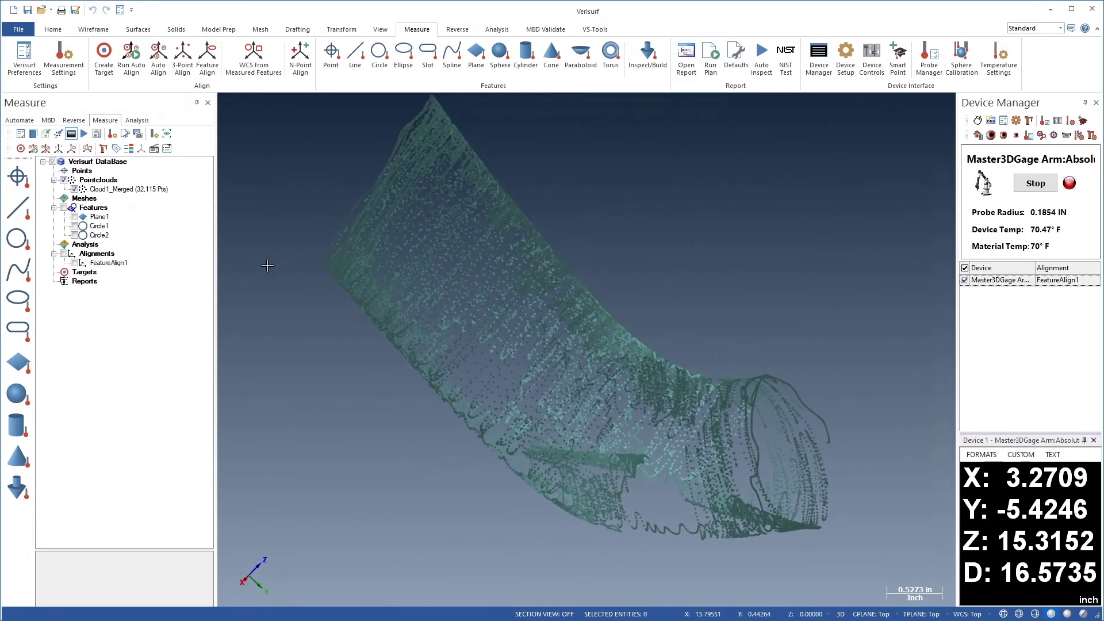
left_click(21, 187)
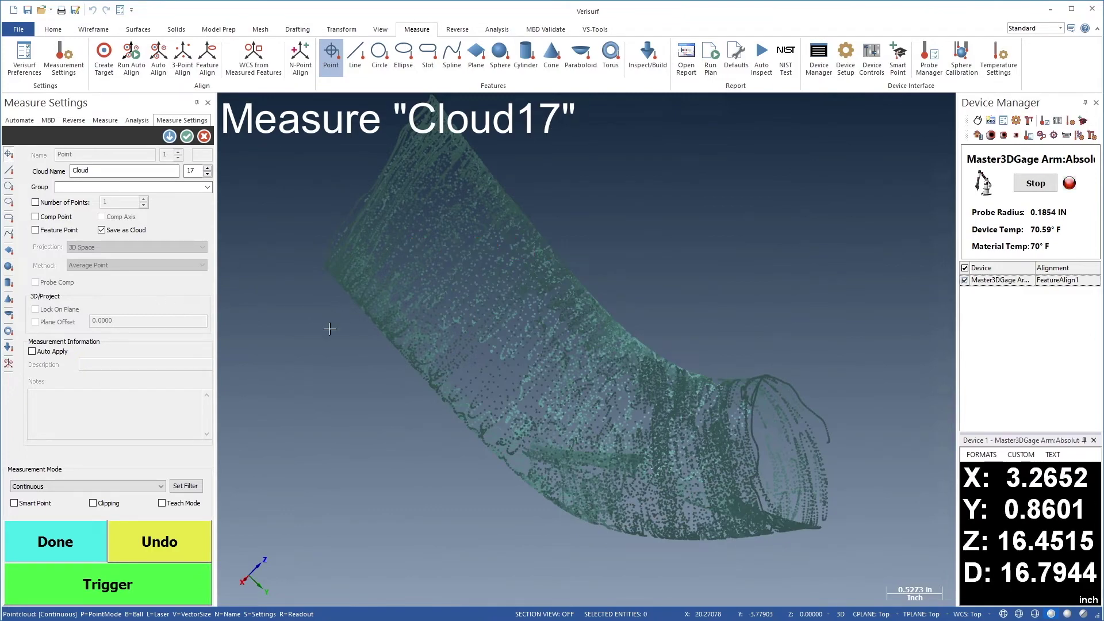
Step: Scan Cloud16 (4,484 points) over the port's gaps, check coverage from several angles, then exit measuring
mouse_move(556, 372)
middle_mouse_down()
mouse_move(471, 358)
mouse_move(556, 307)
mouse_move(447, 378)
mouse_move(506, 340)
mouse_move(816, 360)
middle_mouse_up()
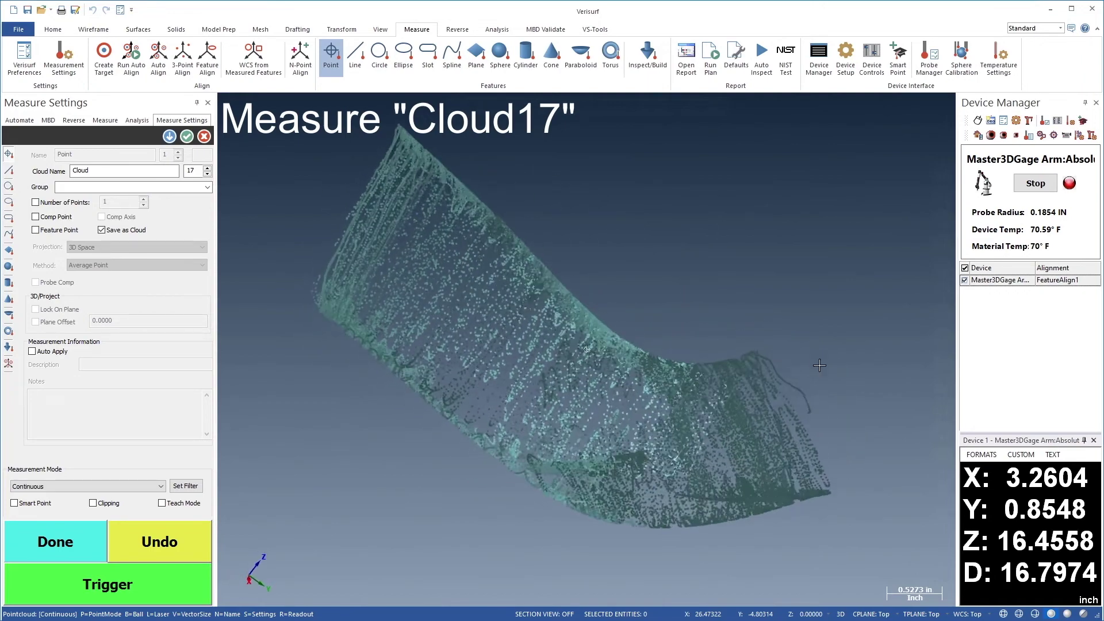
scroll(627, 416, "down", 2)
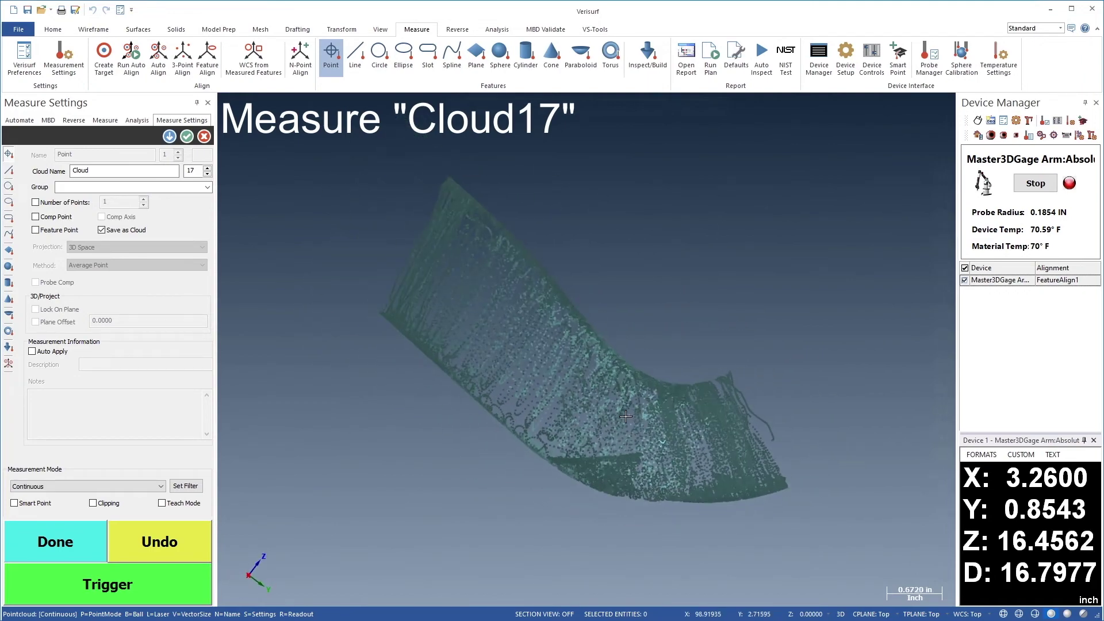
middle_click_drag(651, 414, 484, 446)
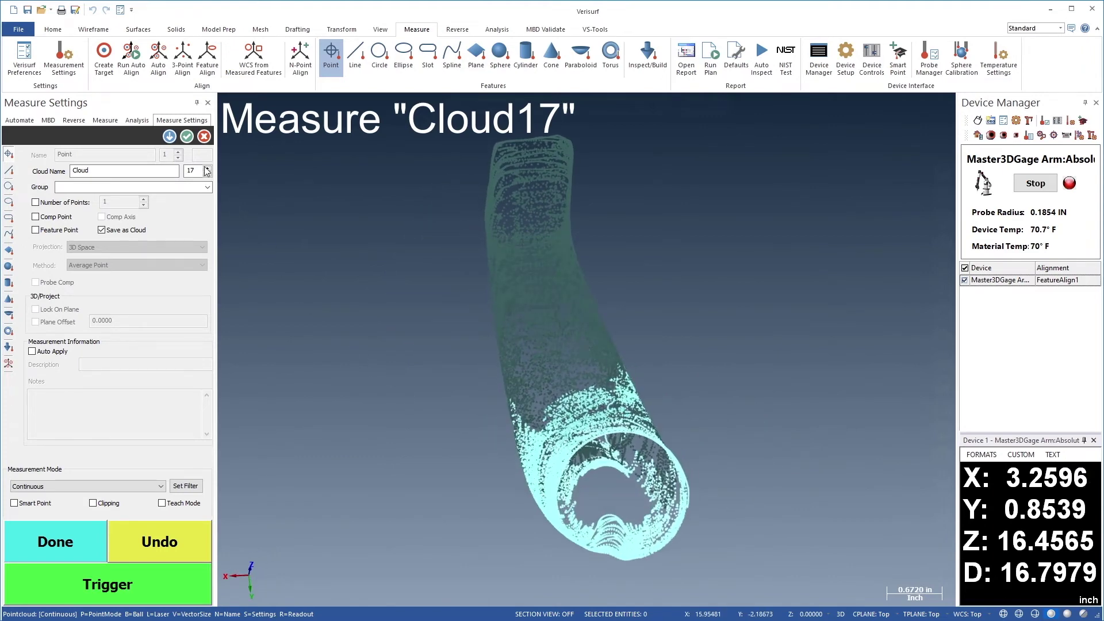
left_click(186, 137)
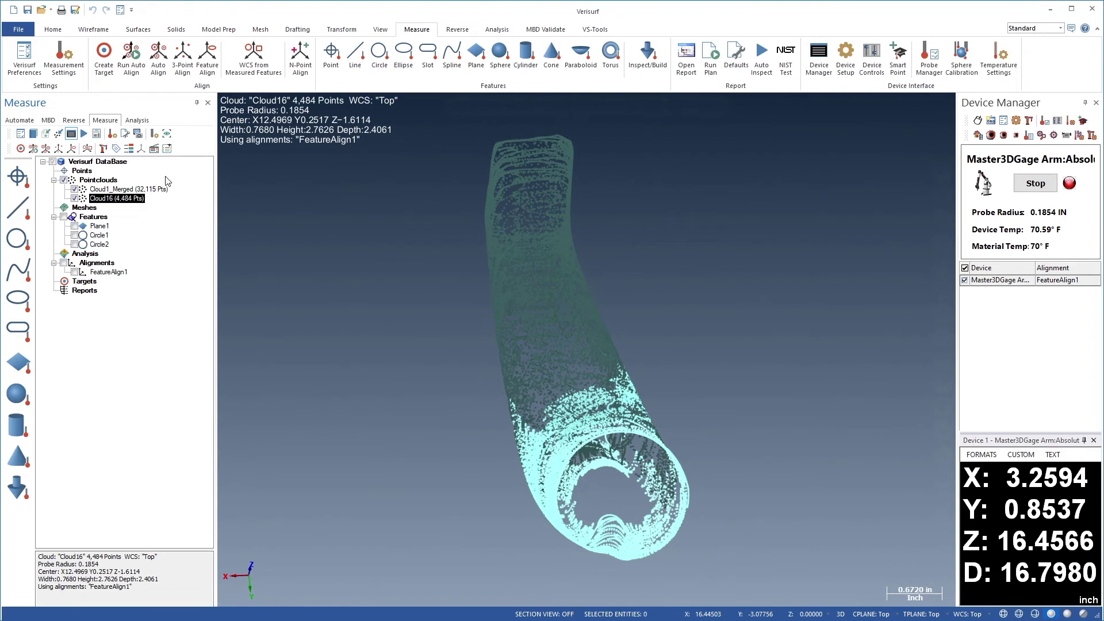
Step: Merge Cloud1_Merged and Cloud16 into Cloud1_Merged_Merged (36,599 points), deleting the originals
left_click(133, 189)
right_click(128, 202)
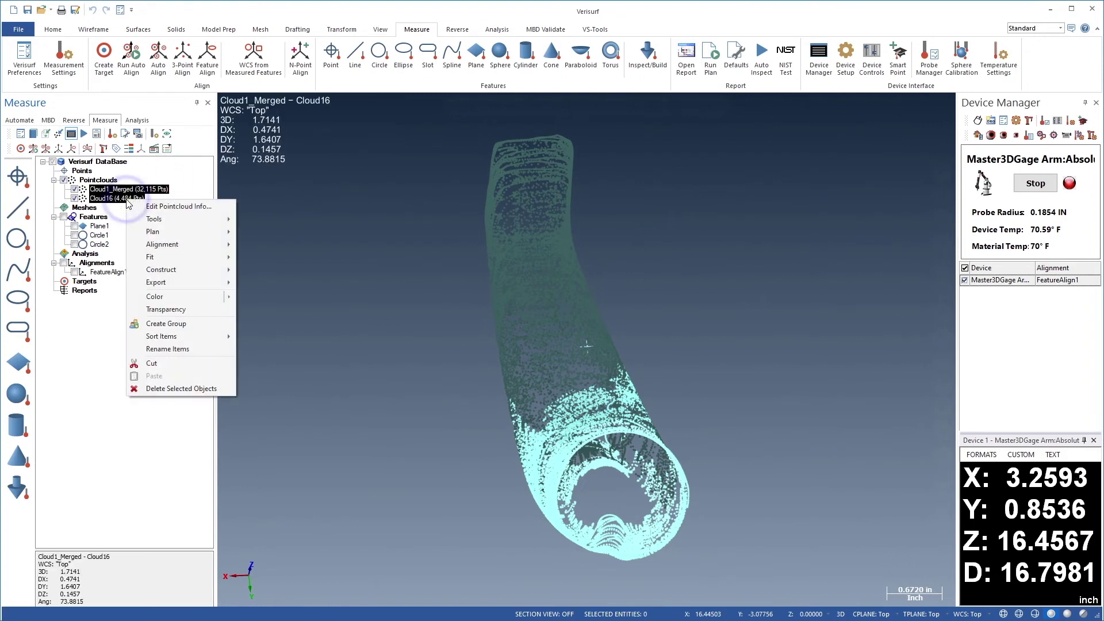
left_click(152, 219)
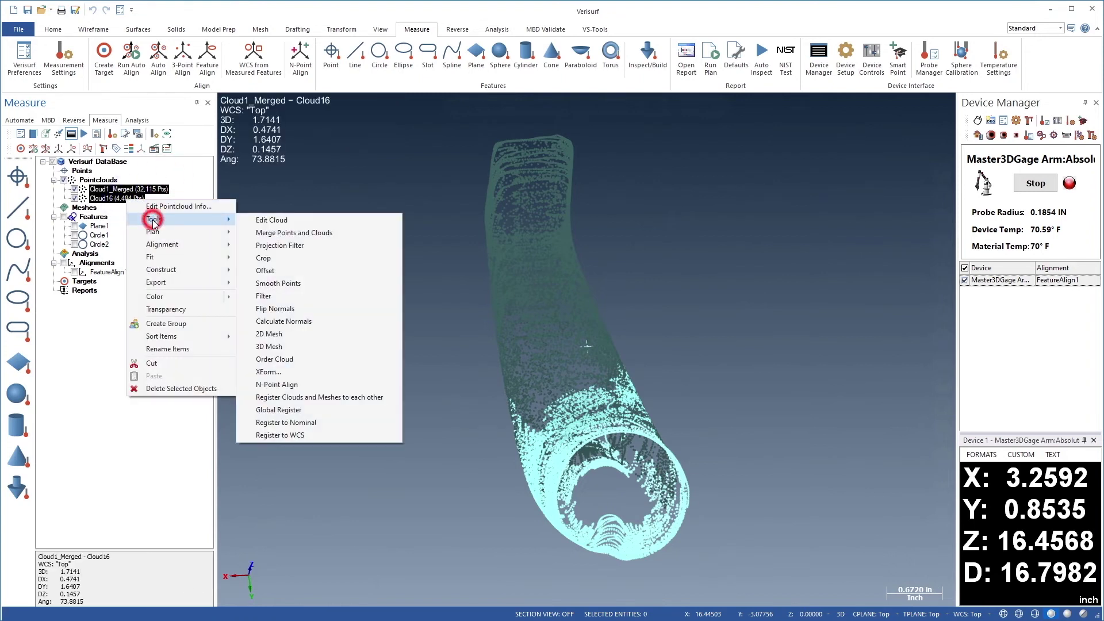
left_click(277, 234)
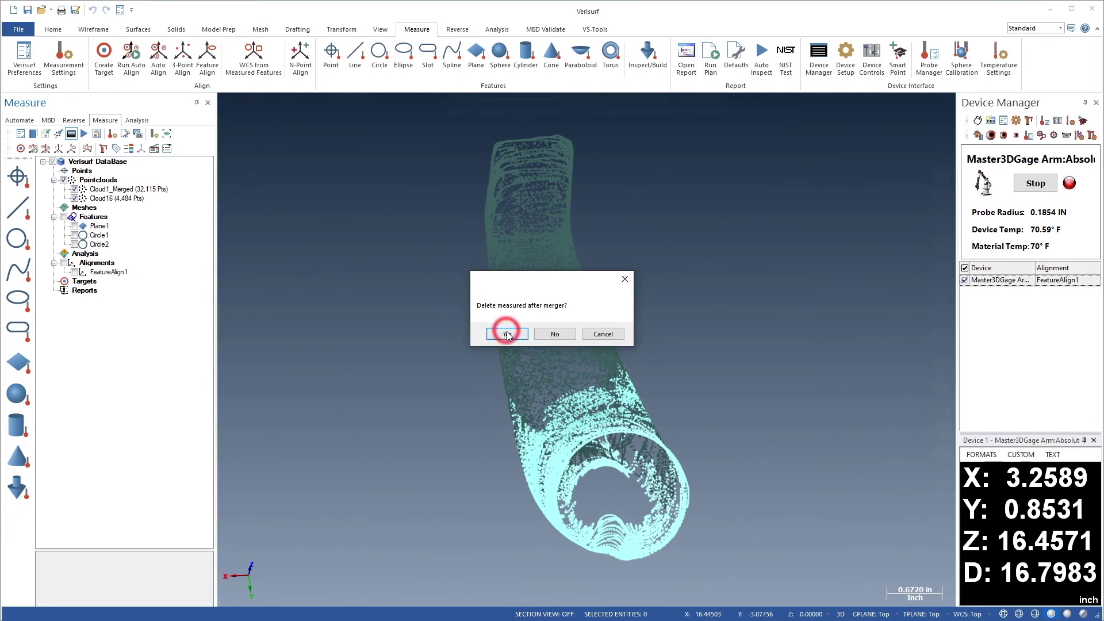
left_click(506, 334)
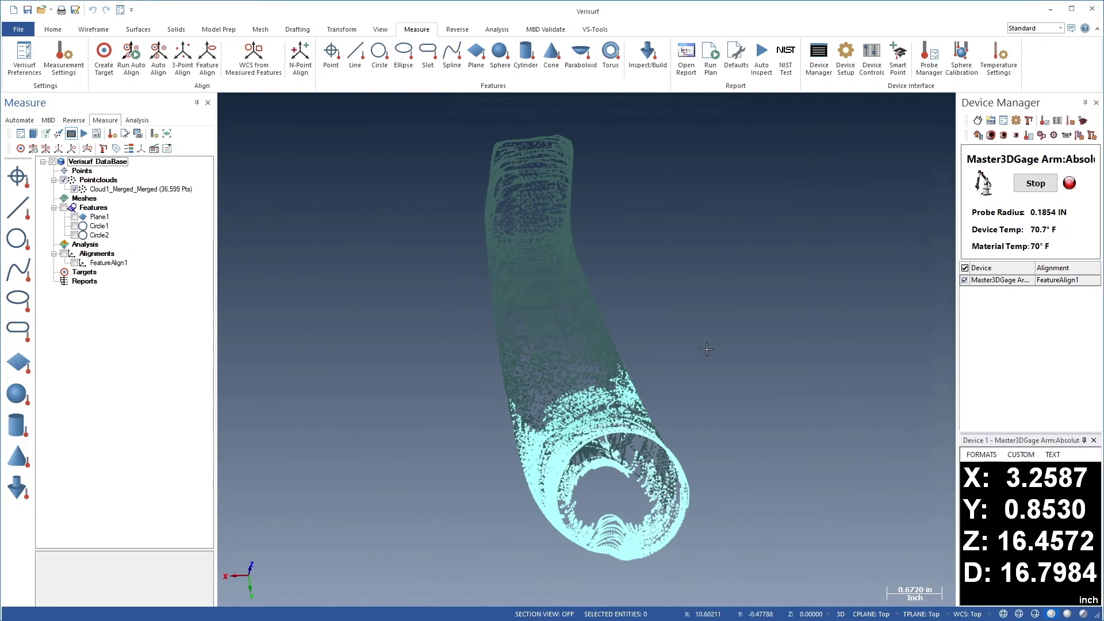
middle_click_drag(707, 350, 488, 361)
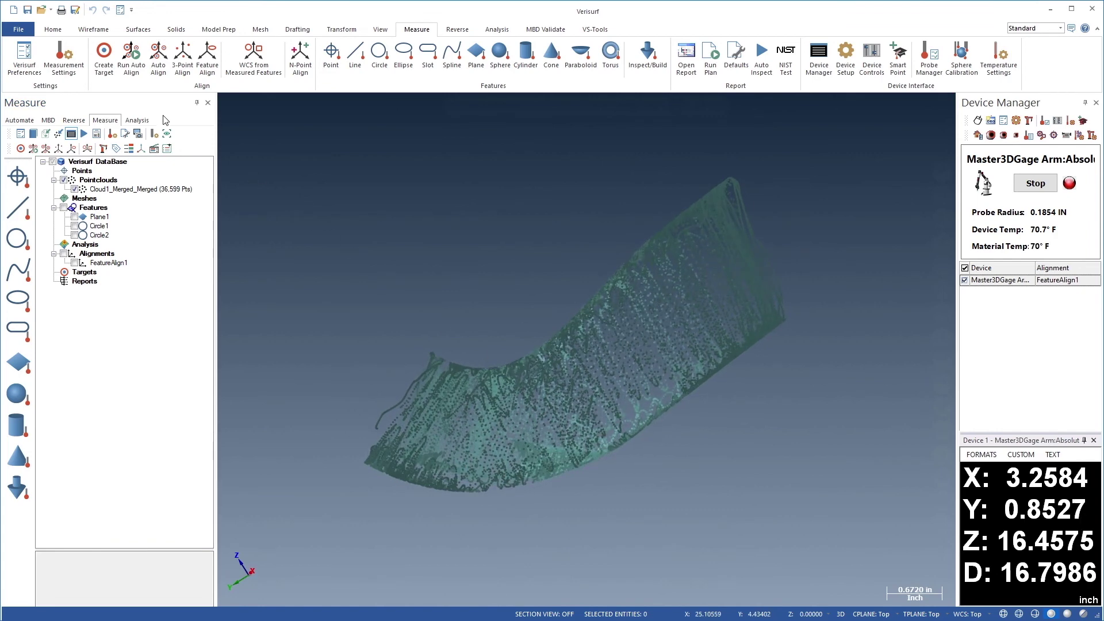